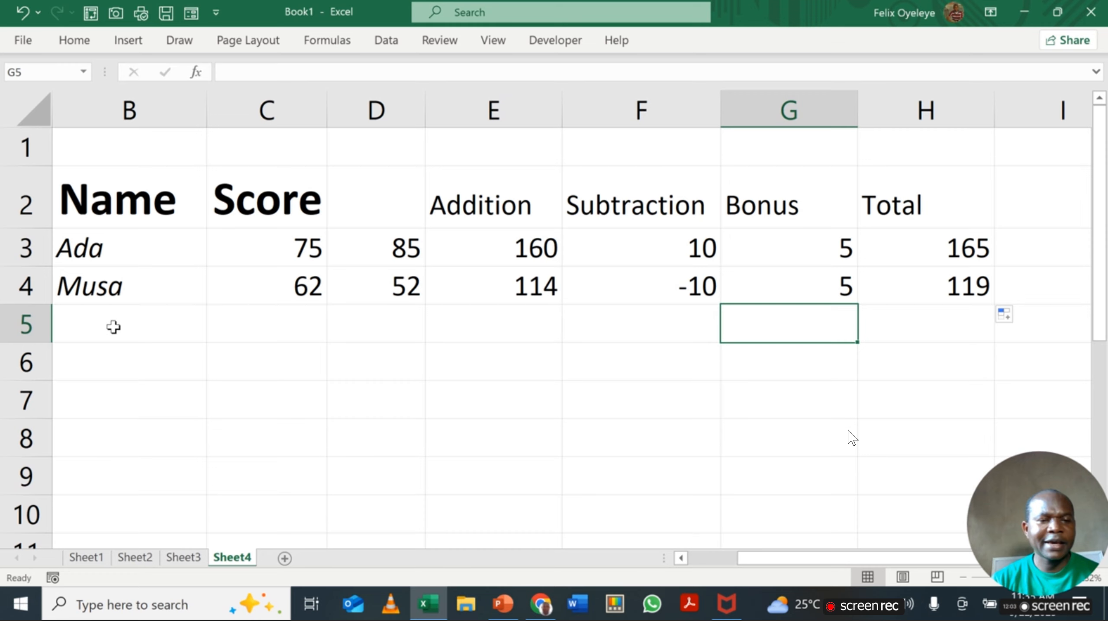
Step: Enter the row label "Average" in cell B5, below the two students
{"action": "left_click", "coordinate": [113, 326]}
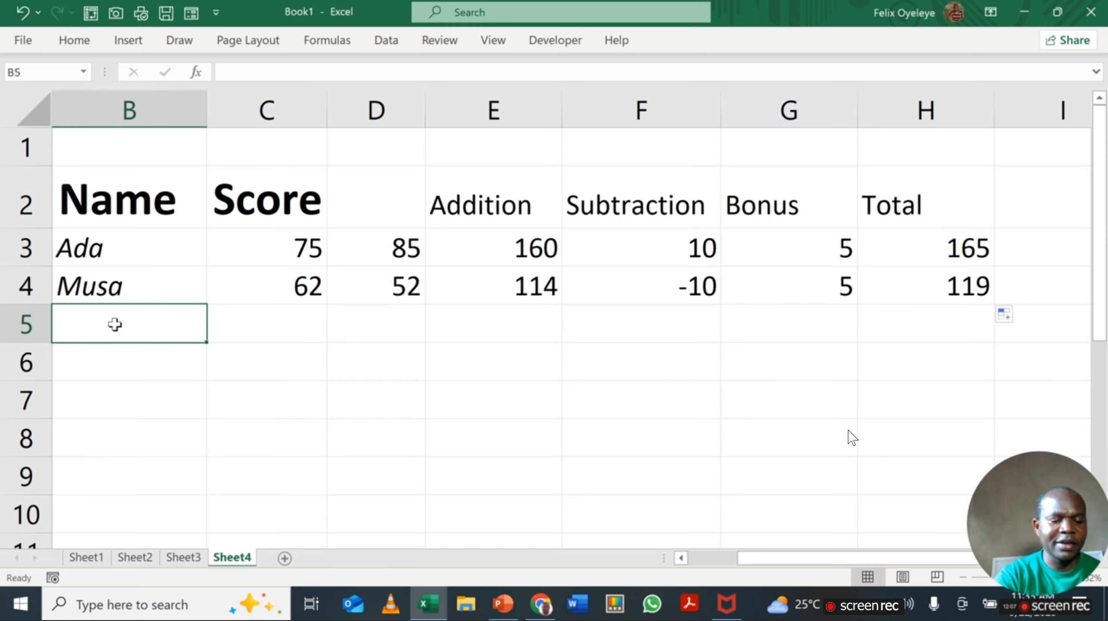
{"action": "type", "text": "A"}
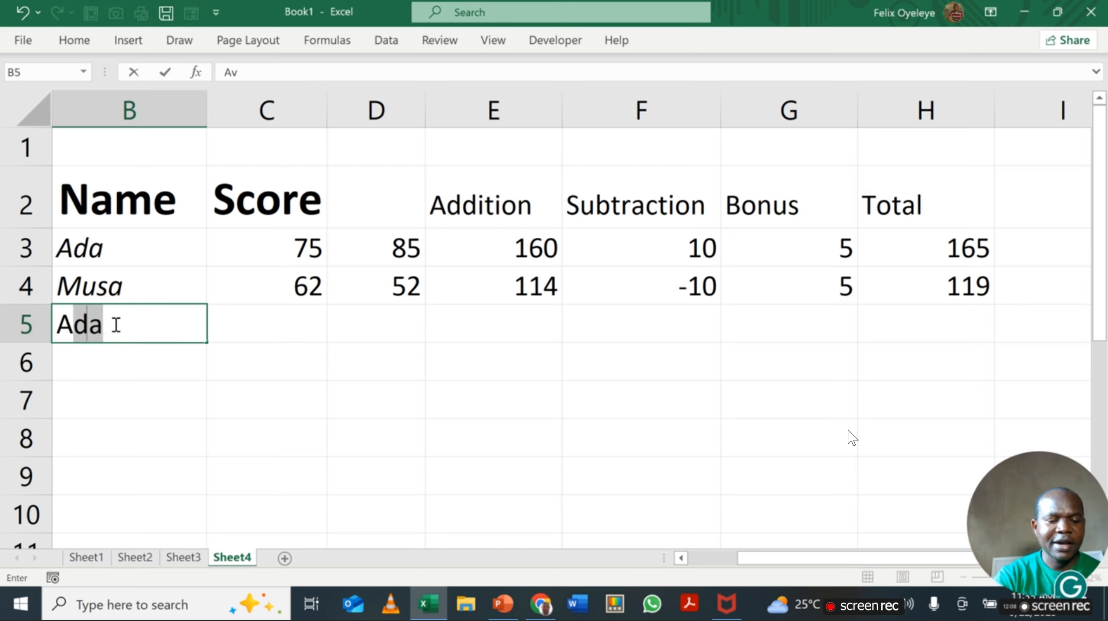
{"action": "type", "text": "verage"}
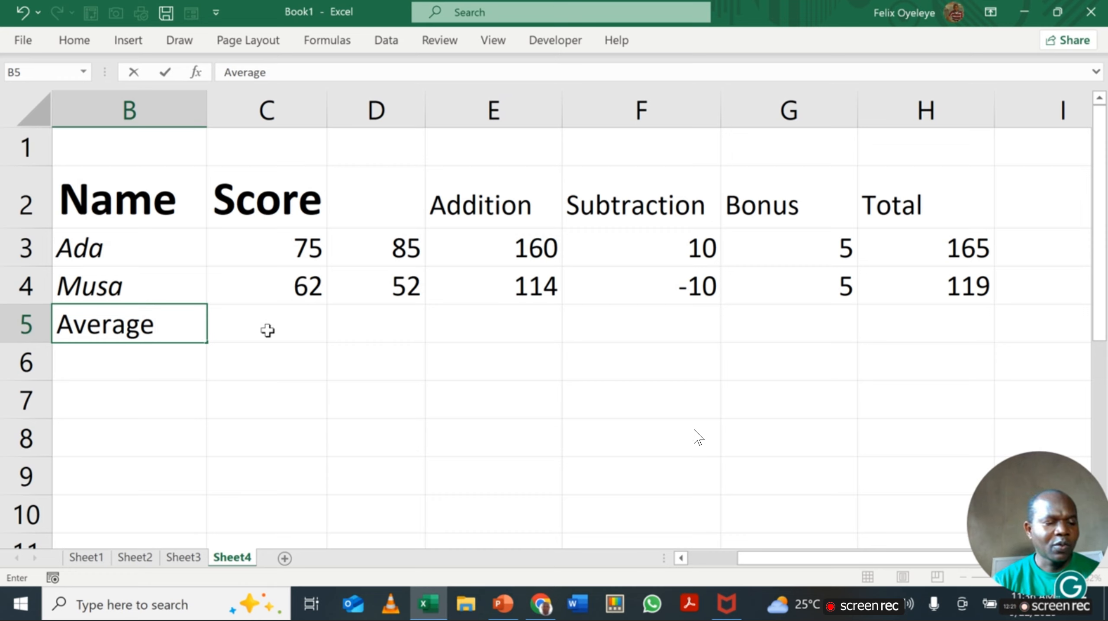
Step: Calculate the average of the scores in C3:C4 in cell C5 with =AVERAGE(C3:C4)
{"action": "left_click", "coordinate": [268, 330]}
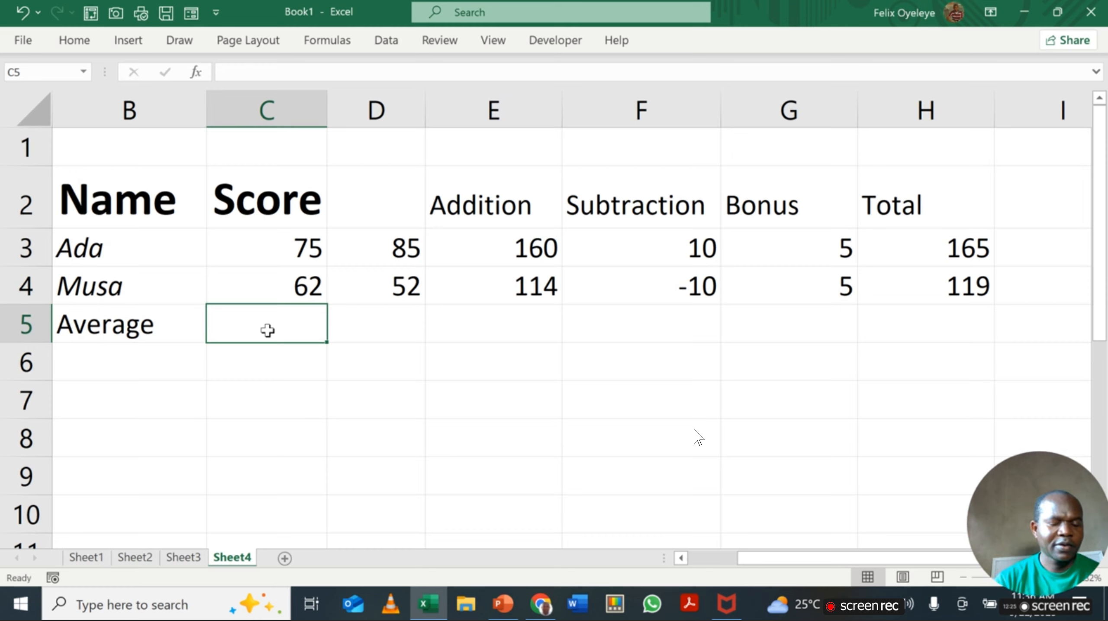
{"action": "type", "text": "="}
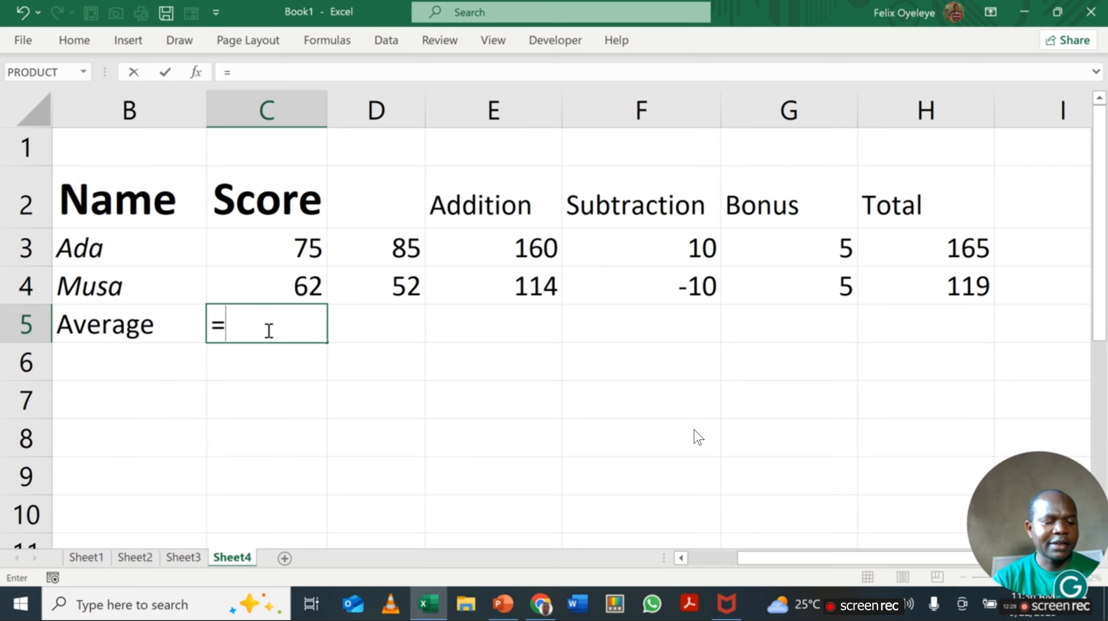
{"action": "type", "text": "av"}
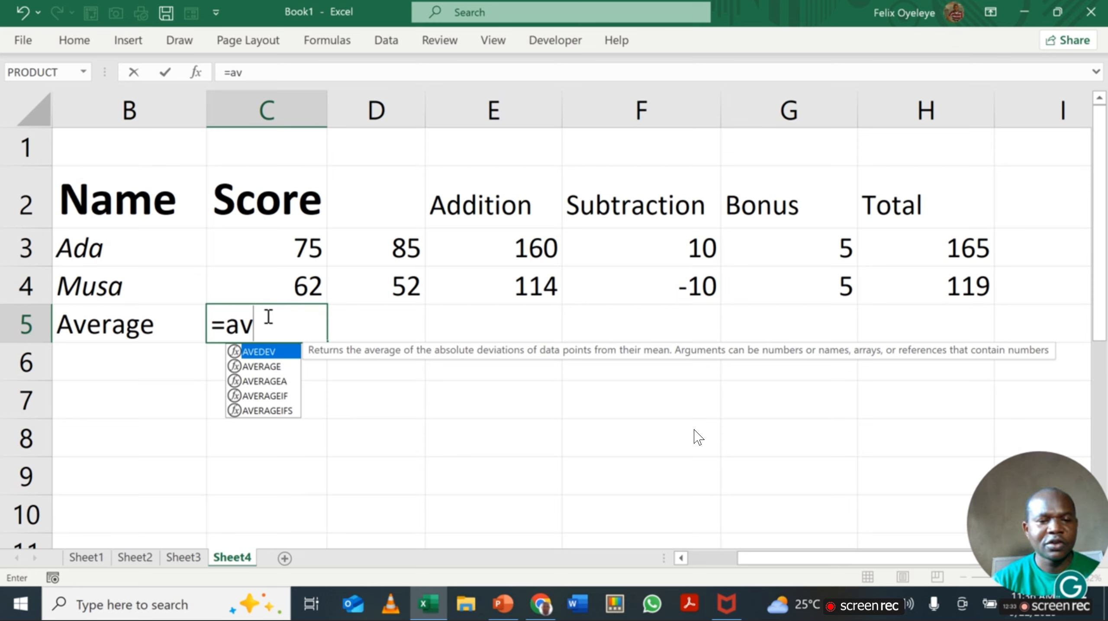
{"action": "left_click", "coordinate": [271, 366]}
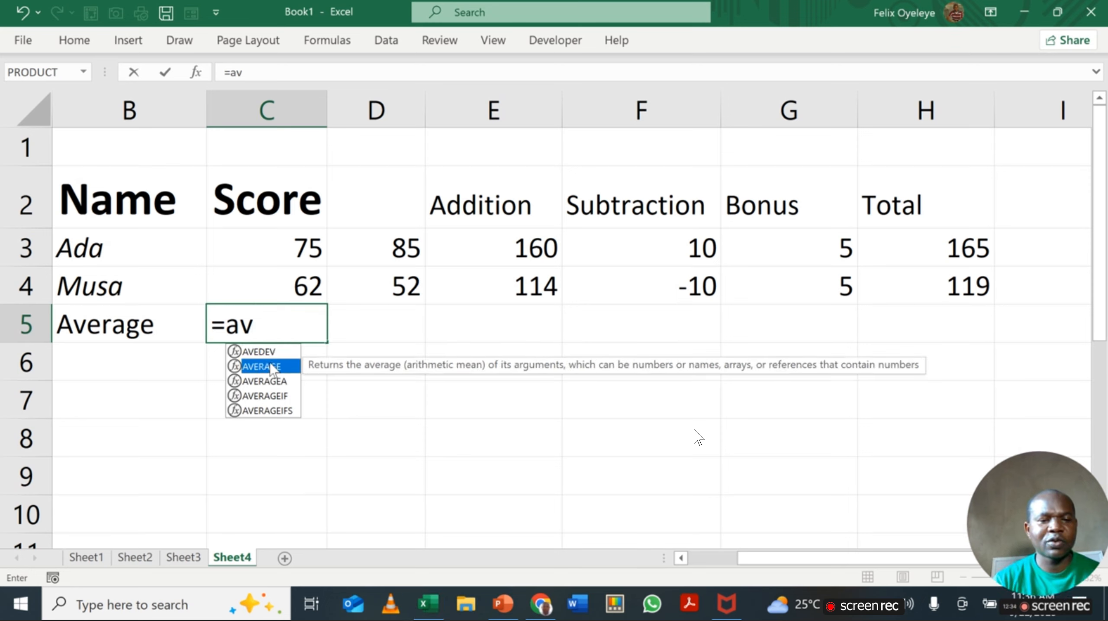
{"action": "double_click", "coordinate": [270, 367]}
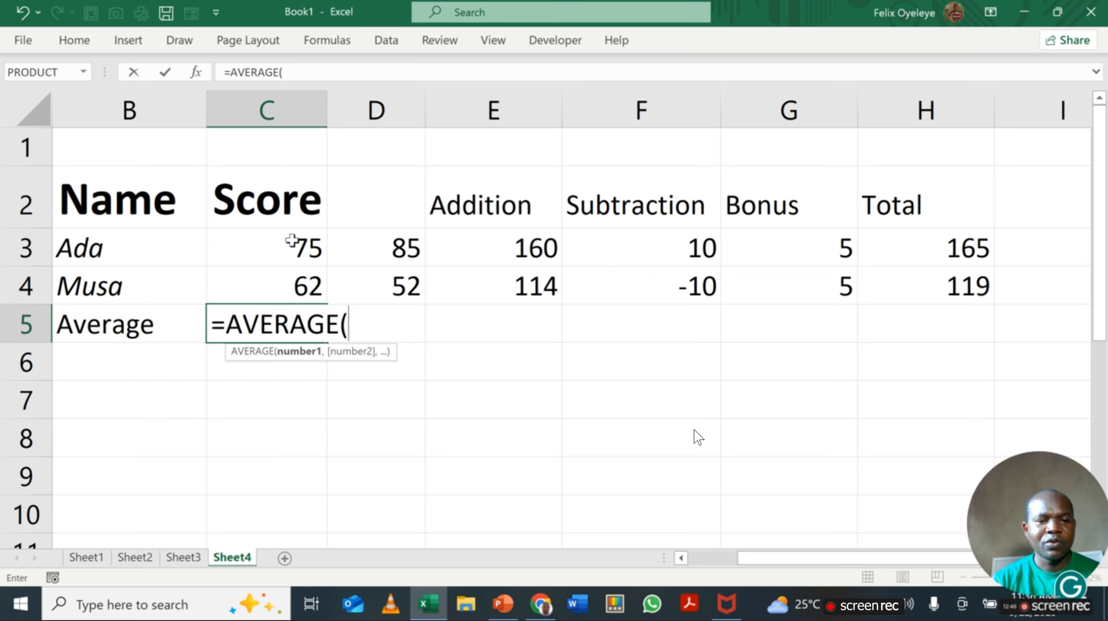
{"action": "left_click", "coordinate": [291, 240]}
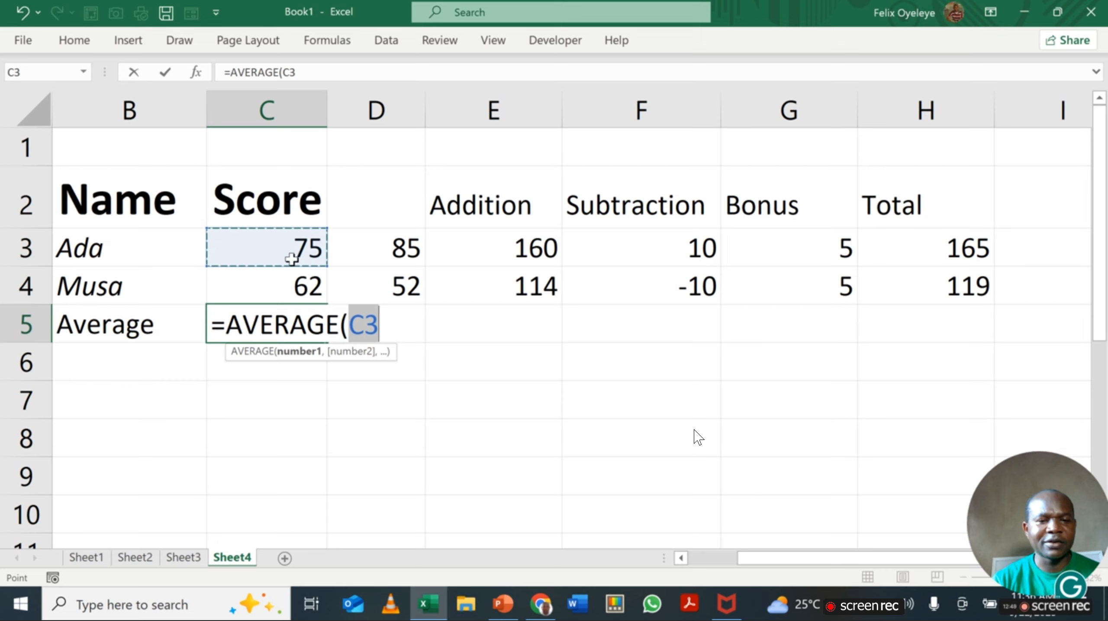
{"action": "left_click_drag", "start_coordinate": [291, 259], "coordinate": [292, 288]}
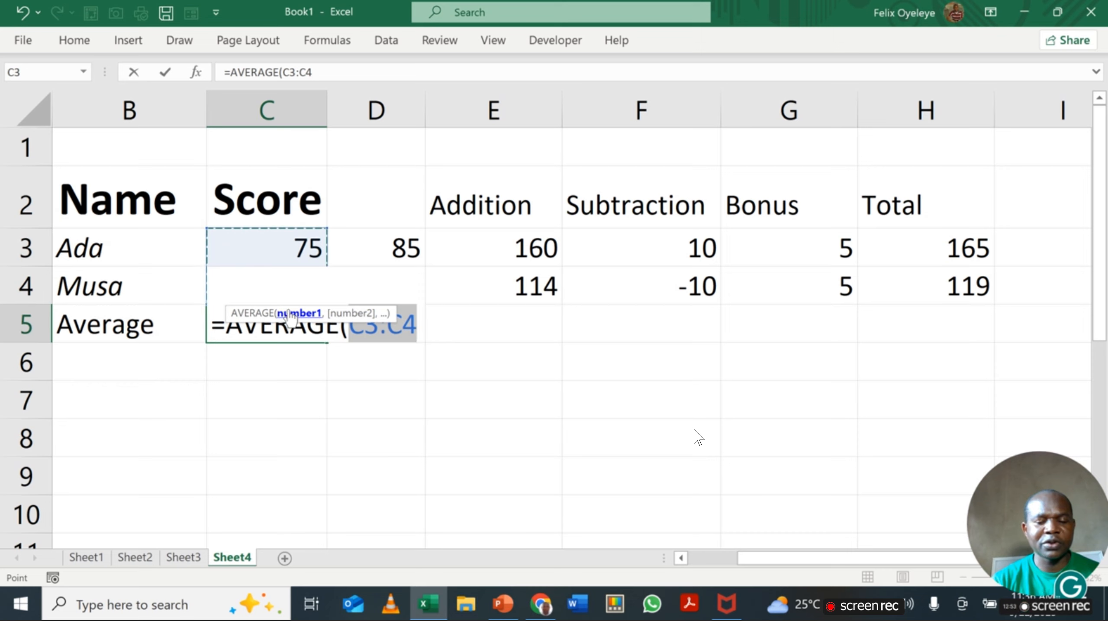
{"action": "type", "text": ")"}
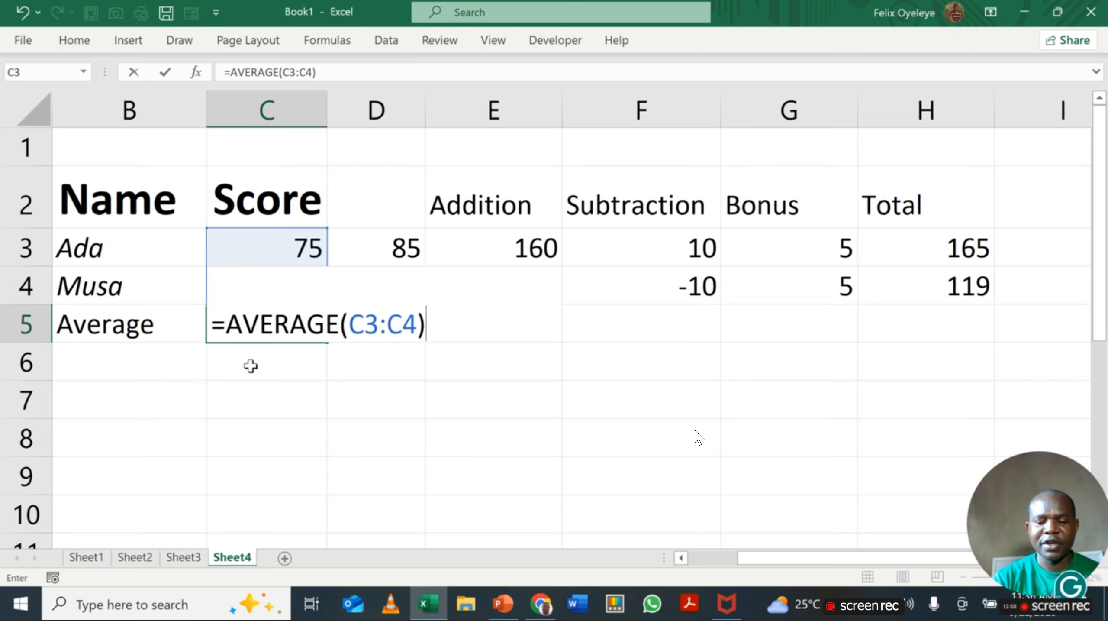
{"action": "key", "text": "Return"}
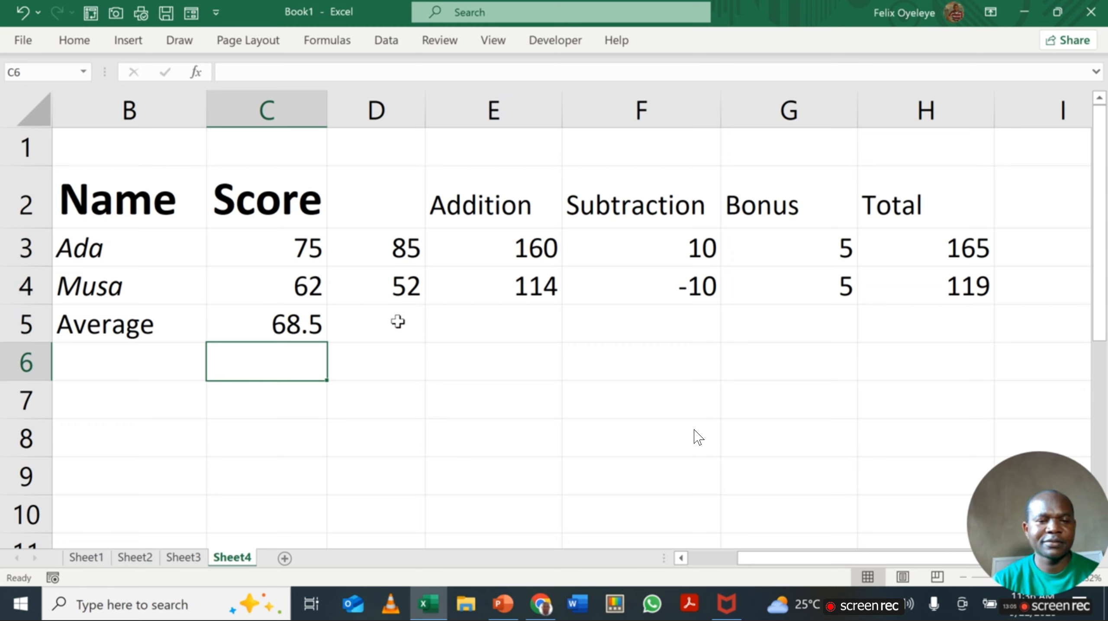
Step: Fill the value 85 from cell D3 down through cell D5
{"action": "left_click", "coordinate": [398, 251]}
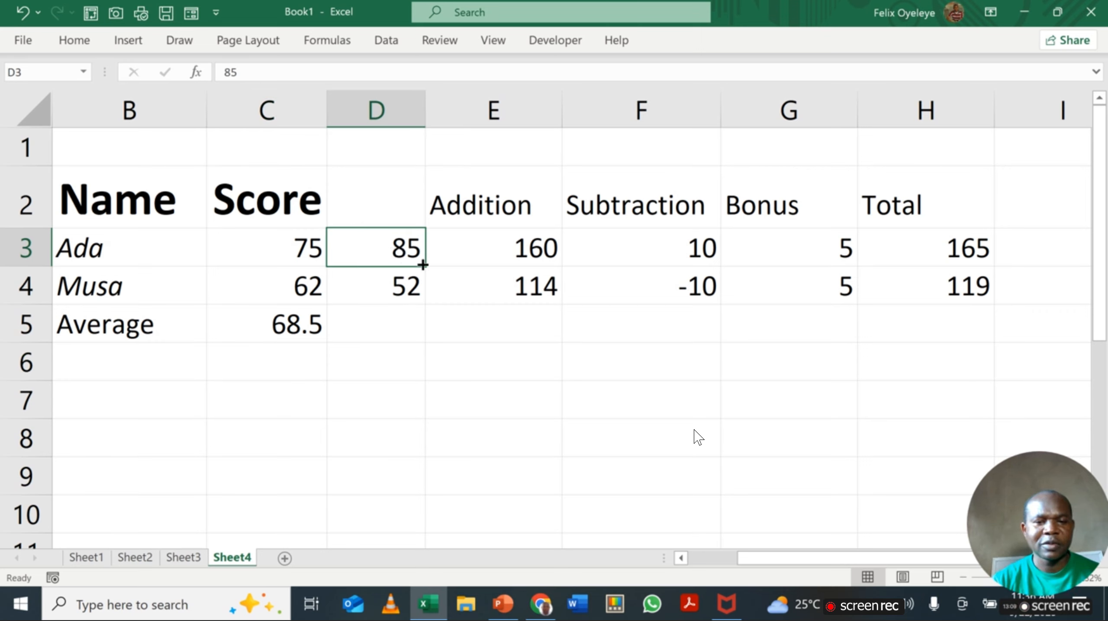
{"action": "left_click_drag", "start_coordinate": [423, 264], "coordinate": [418, 338]}
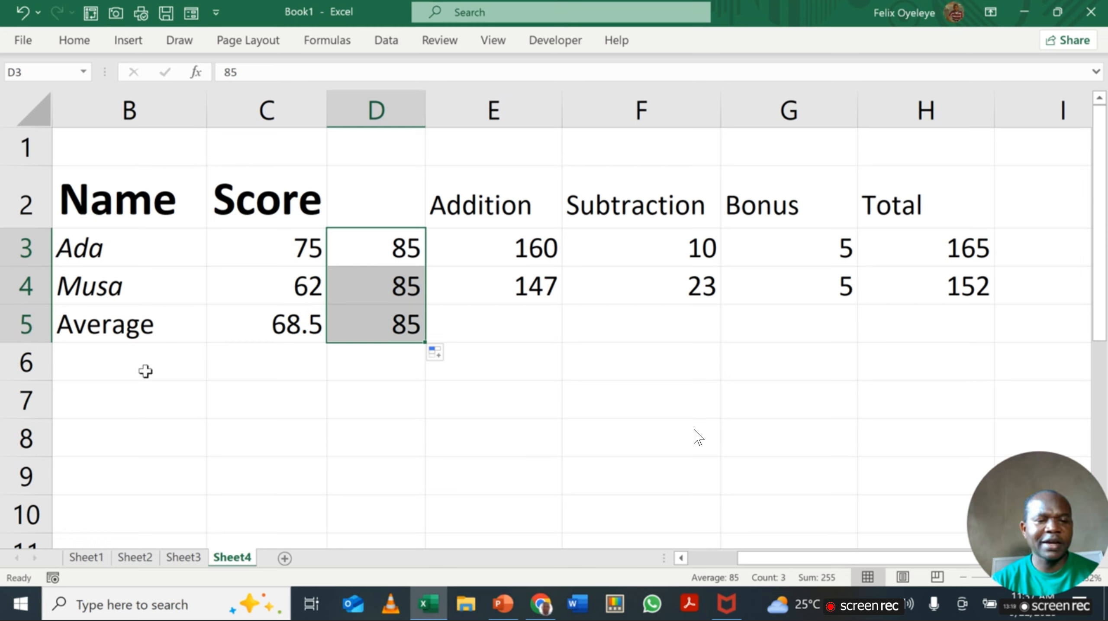
Step: Enter the row label "Highest" in cell B6, below the Average label
{"action": "left_click", "coordinate": [145, 371]}
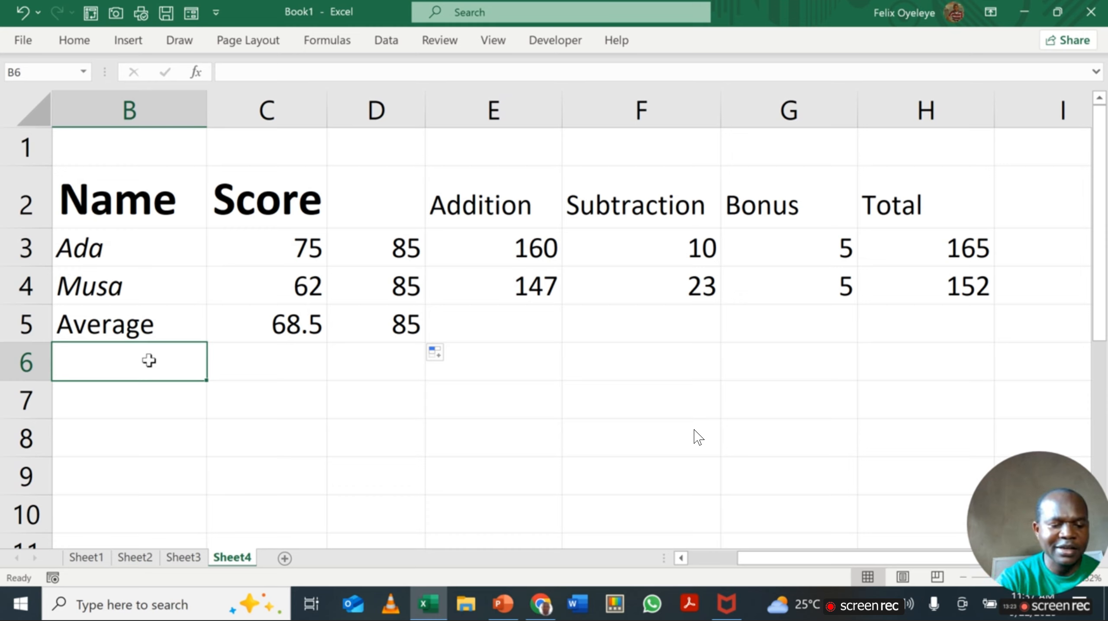
{"action": "type", "text": "H"}
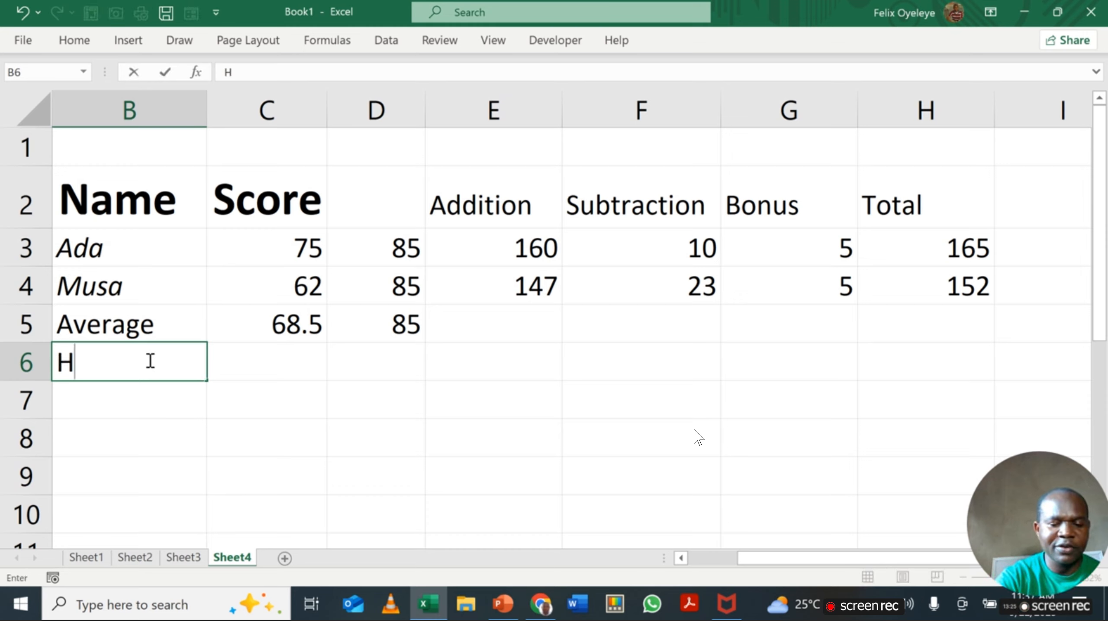
{"action": "type", "text": "i"}
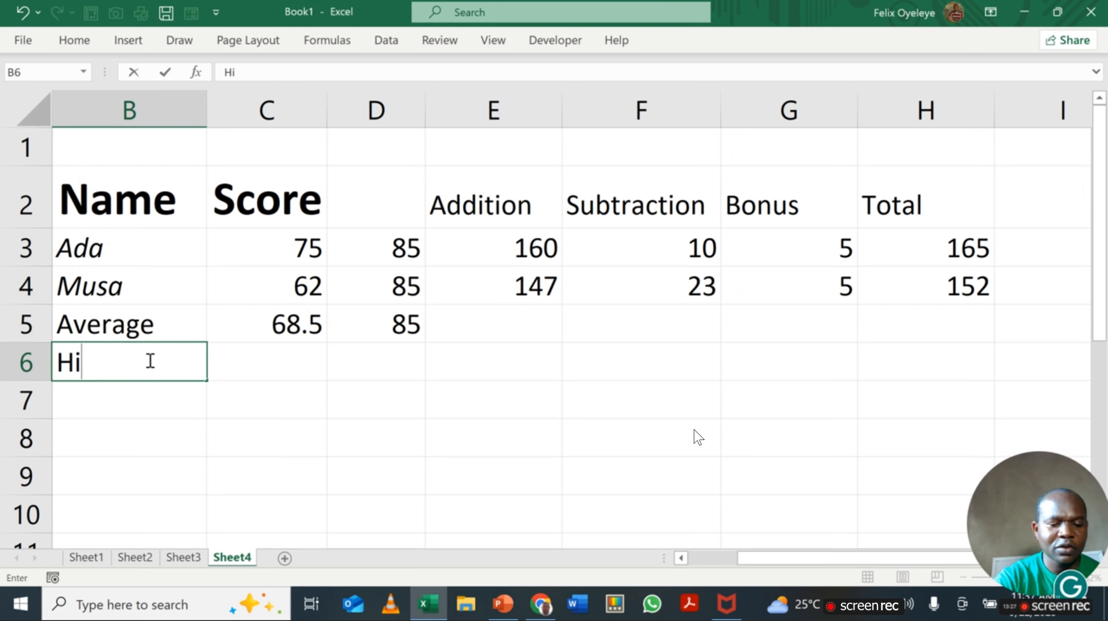
{"action": "type", "text": "ghest"}
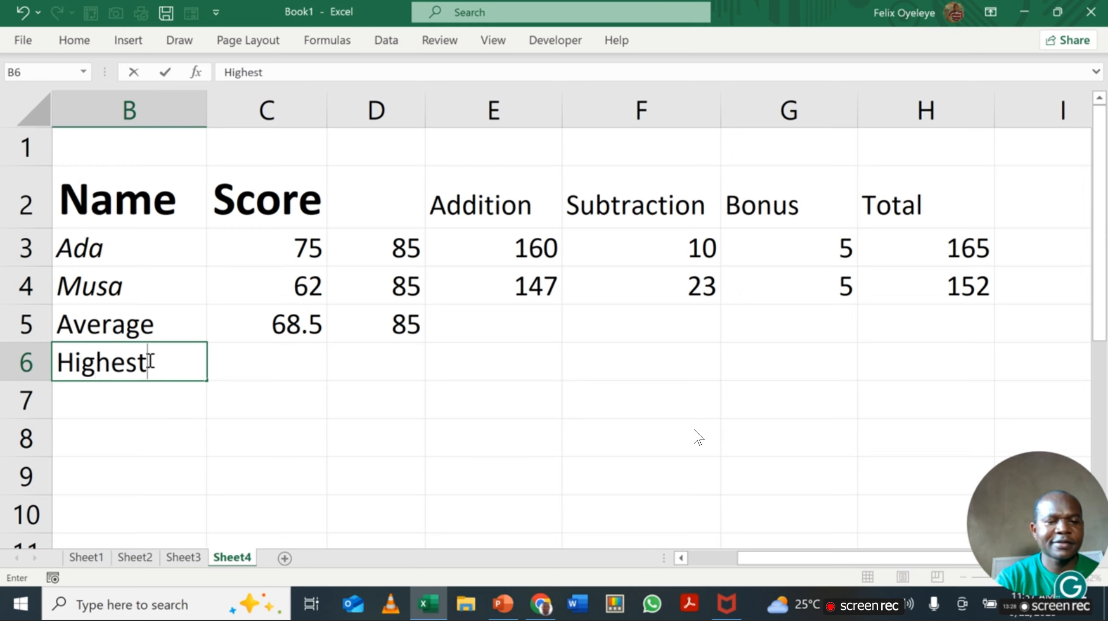
Step: Find the highest of the scores in C3:C4 in cell C6 with =MAX(C3:C4)
{"action": "left_click", "coordinate": [291, 364]}
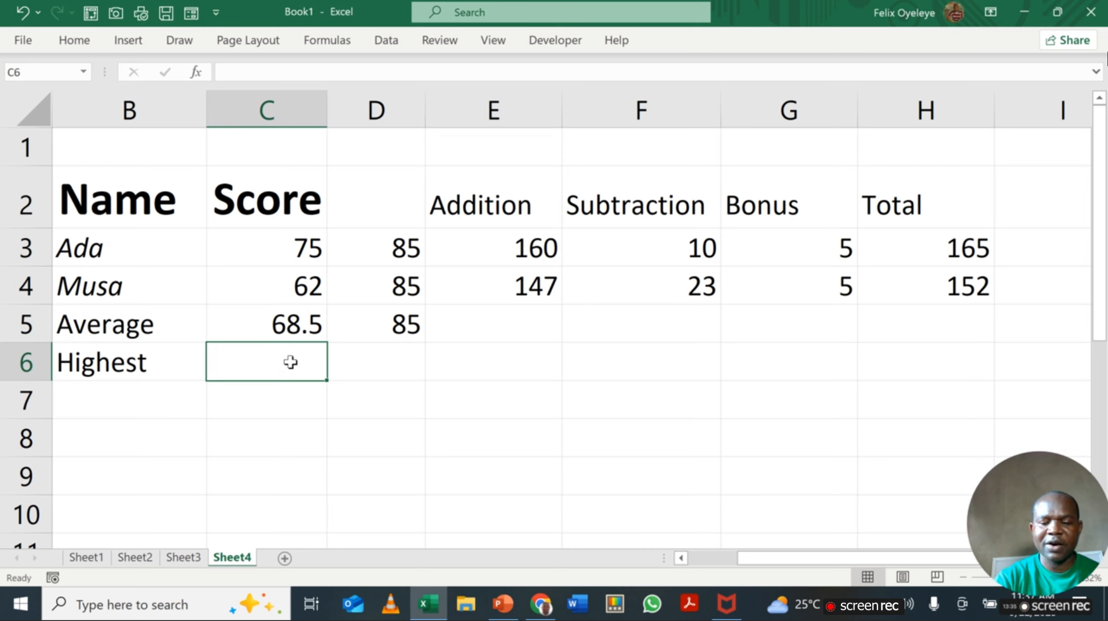
{"action": "type", "text": "="}
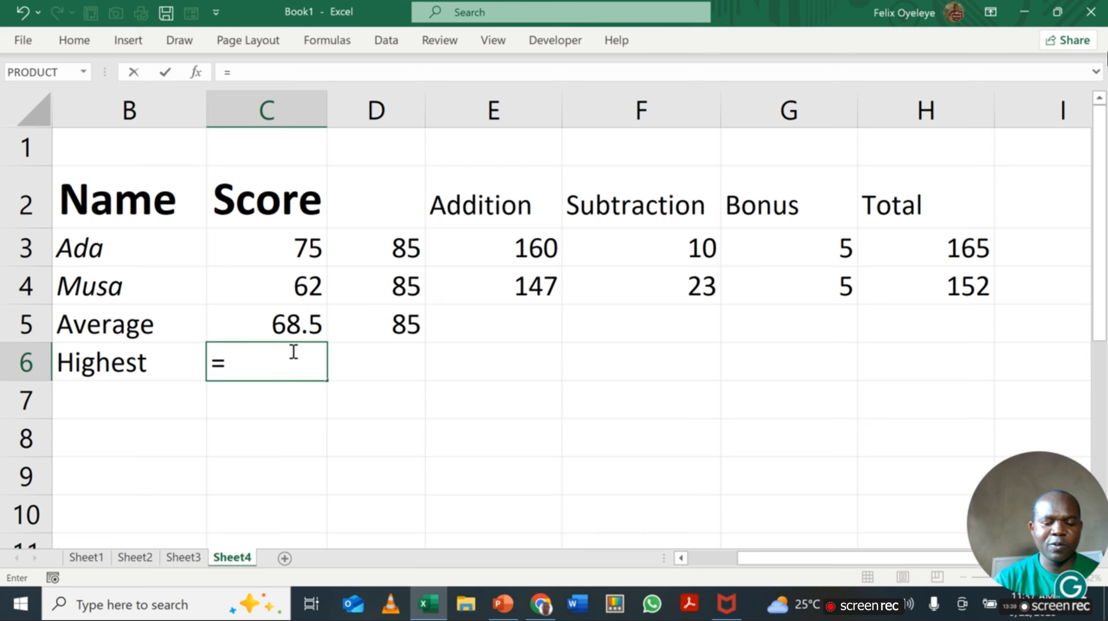
{"action": "type", "text": "max"}
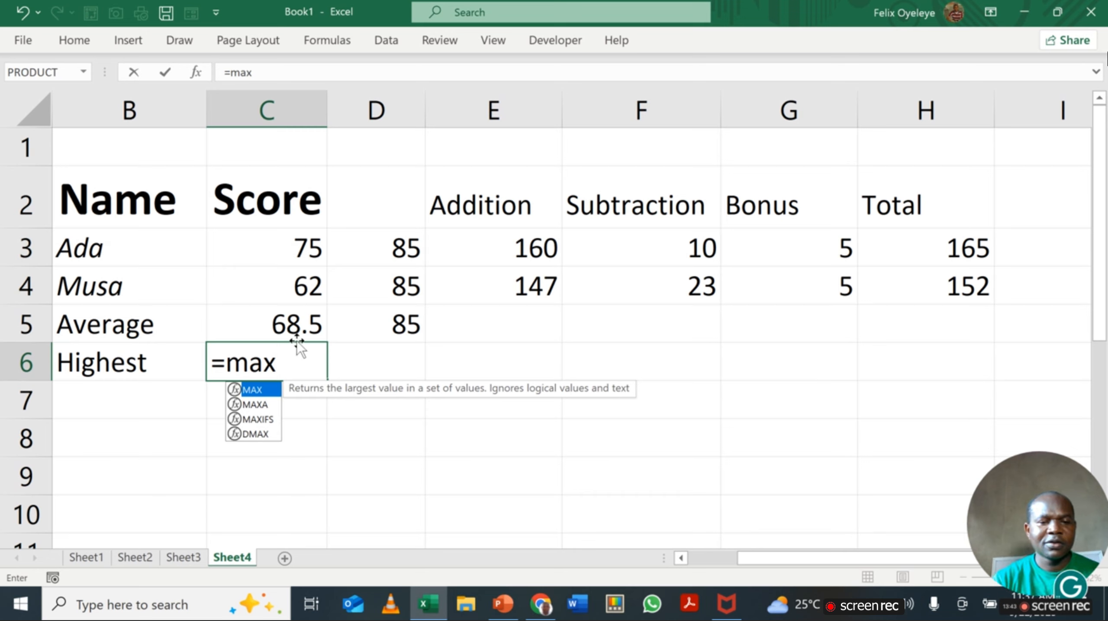
{"action": "double_click", "coordinate": [266, 391]}
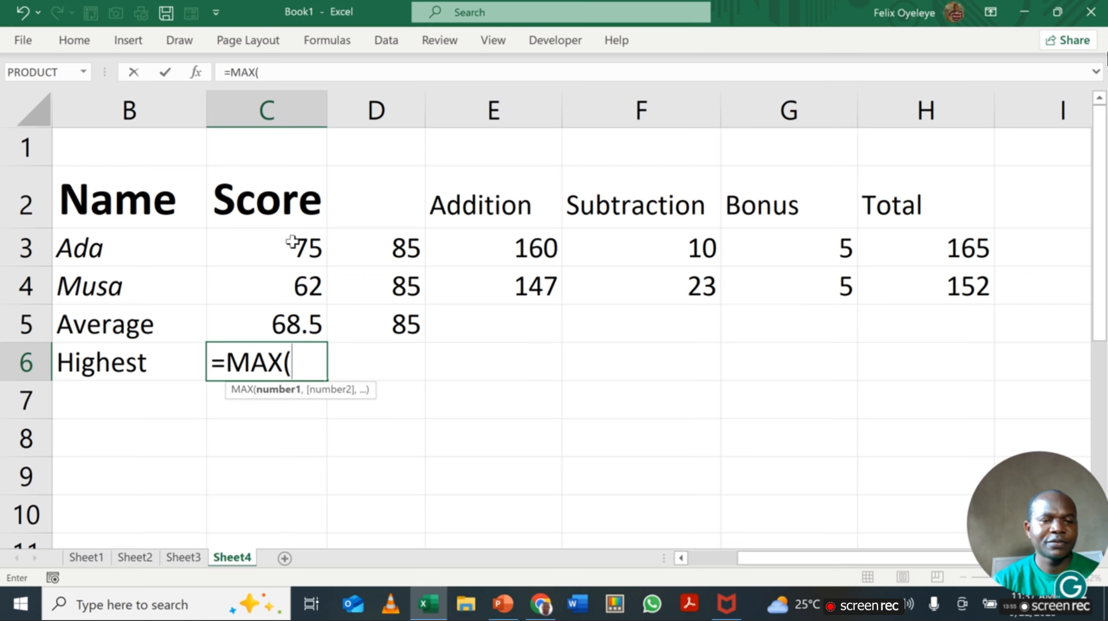
{"action": "left_click_drag", "start_coordinate": [285, 243], "coordinate": [287, 284]}
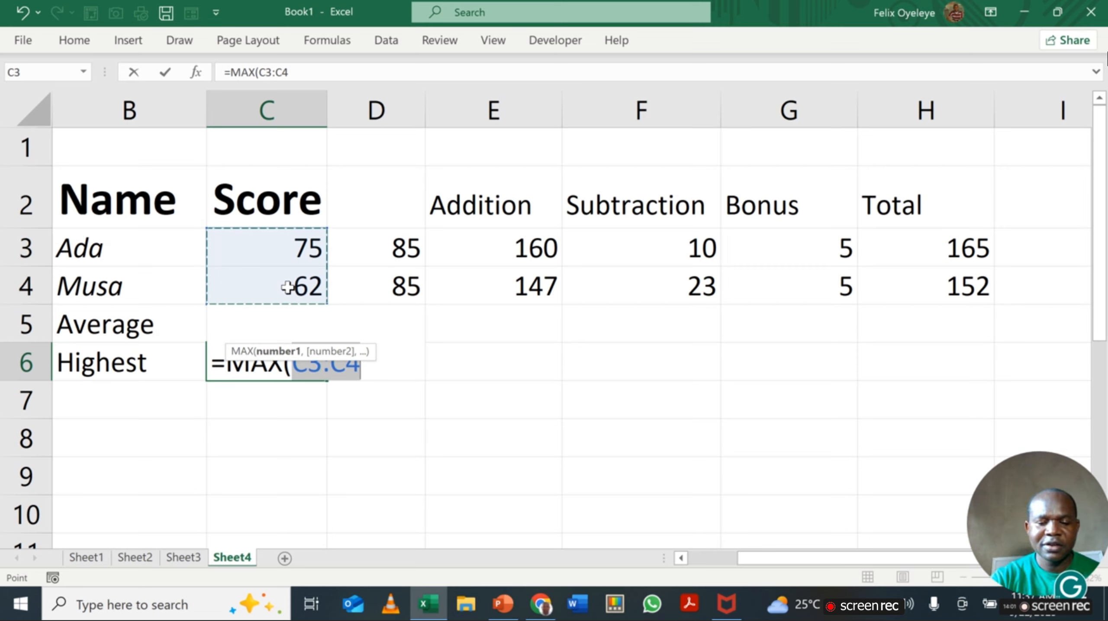
{"action": "type", "text": ")"}
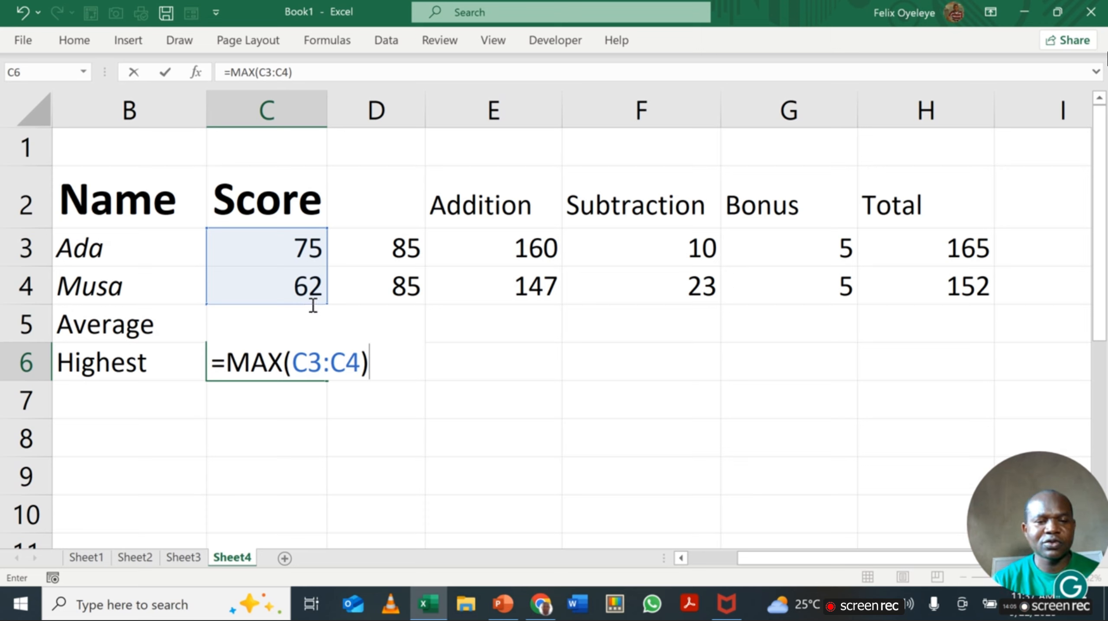
{"action": "key", "text": "Return"}
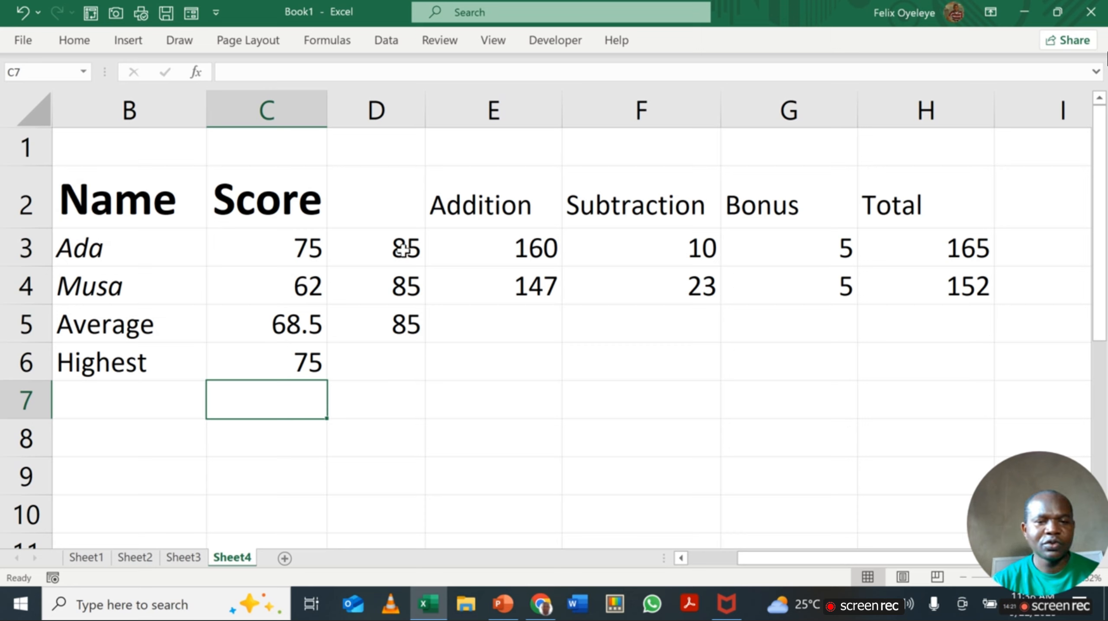
{"action": "left_click", "coordinate": [399, 370]}
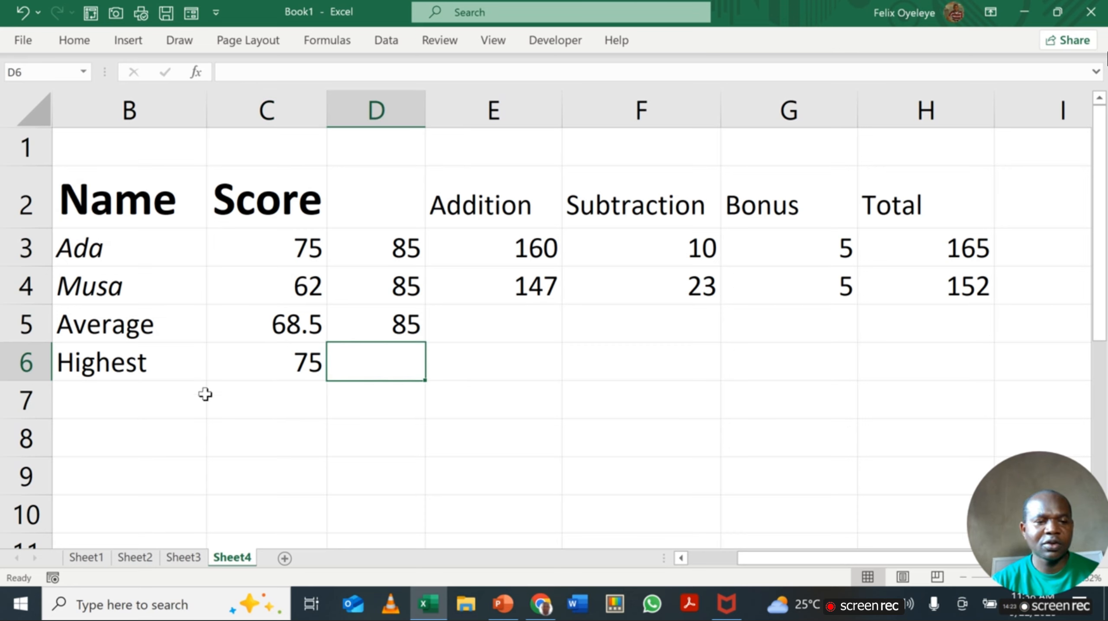
Step: Enter the row label "Lowest" in cell B7, below the Highest label
{"action": "left_click", "coordinate": [122, 404]}
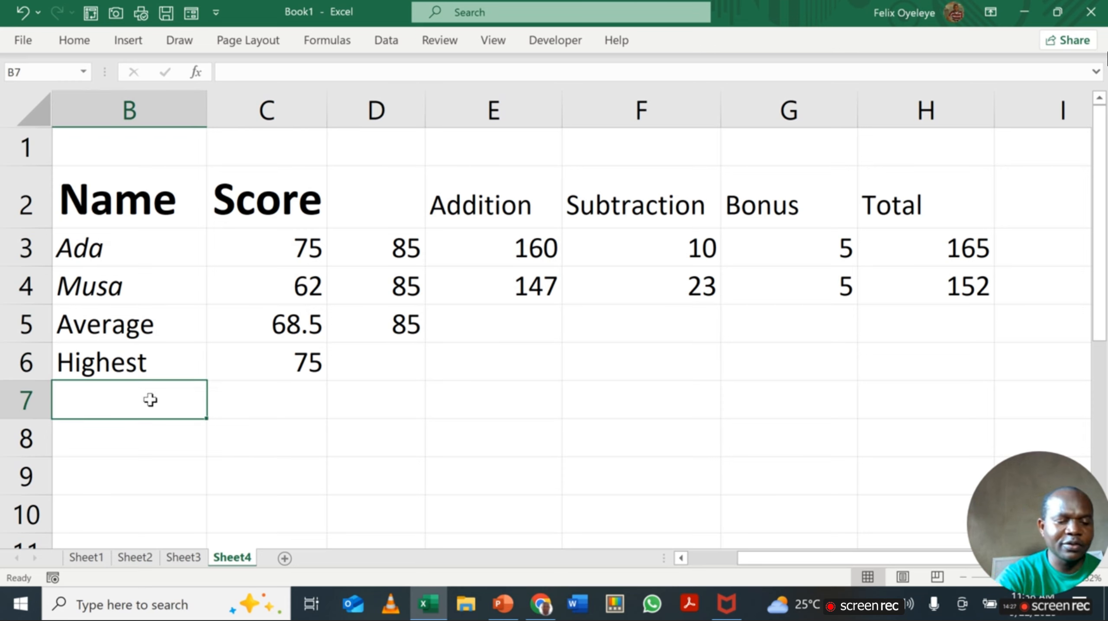
{"action": "type", "text": "Lo"}
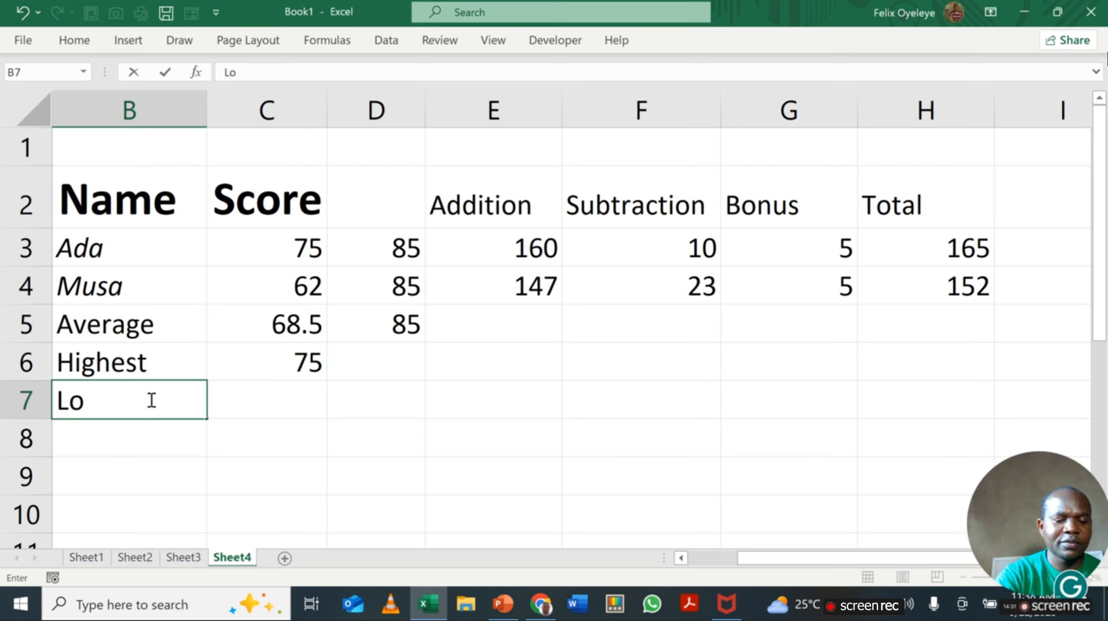
{"action": "type", "text": "west"}
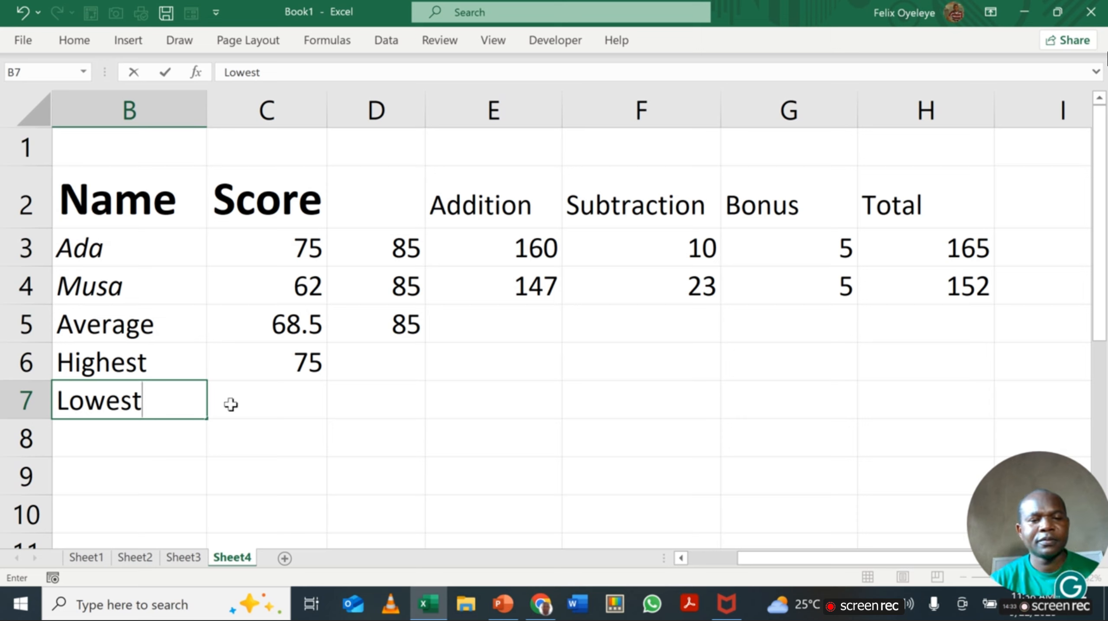
Step: Find the lowest of the scores in C3:C4 in cell C7 with =MIN(C3:C4)
{"action": "left_click", "coordinate": [294, 392]}
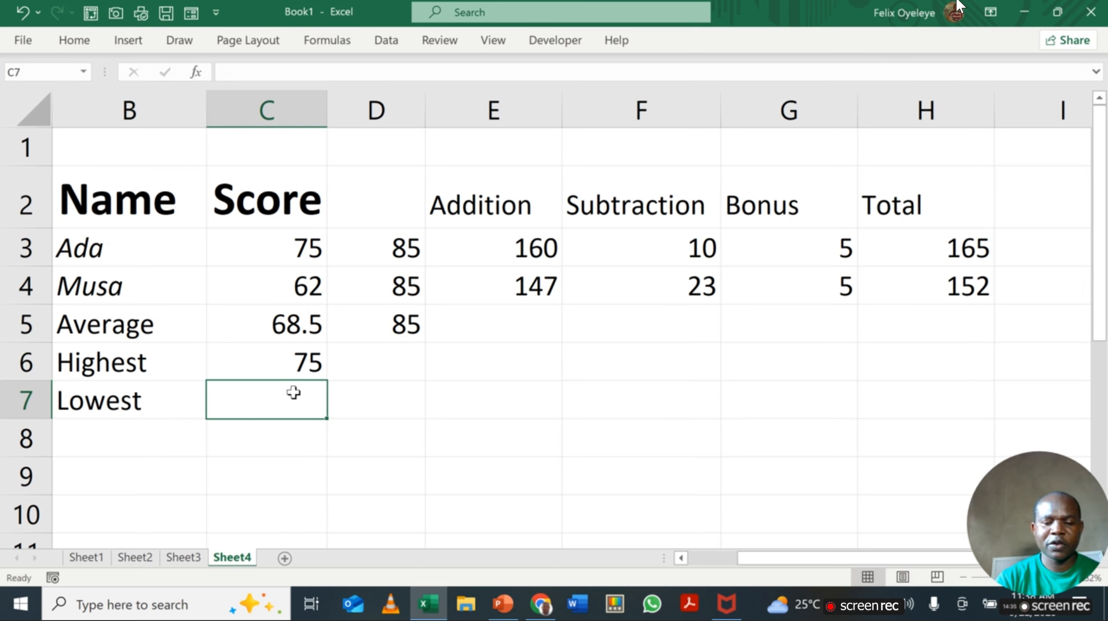
{"action": "type", "text": "="}
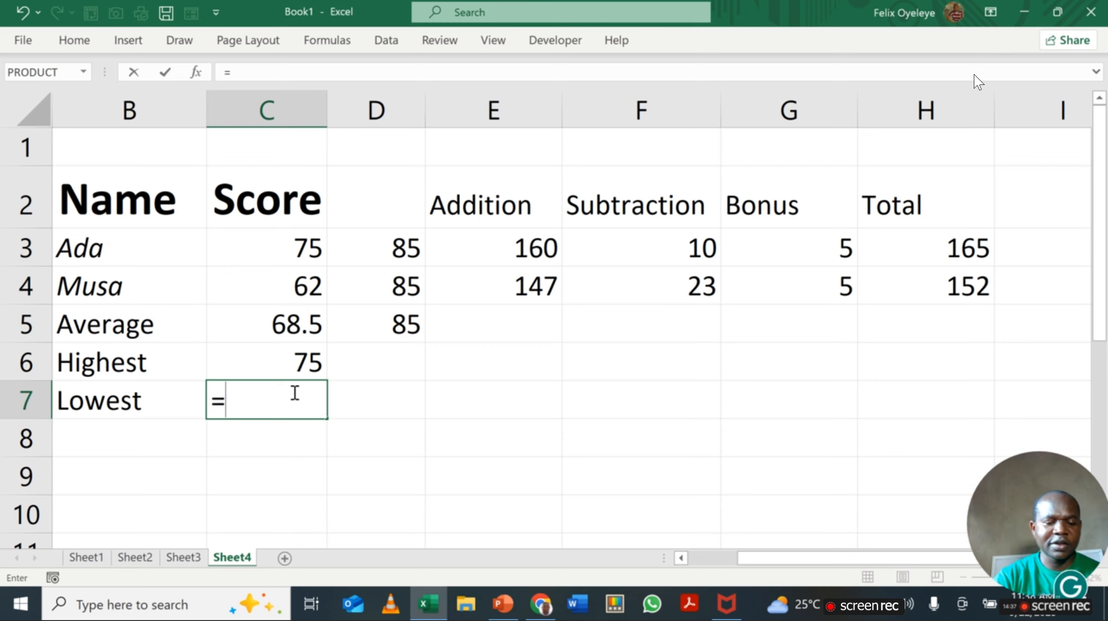
{"action": "type", "text": "M"}
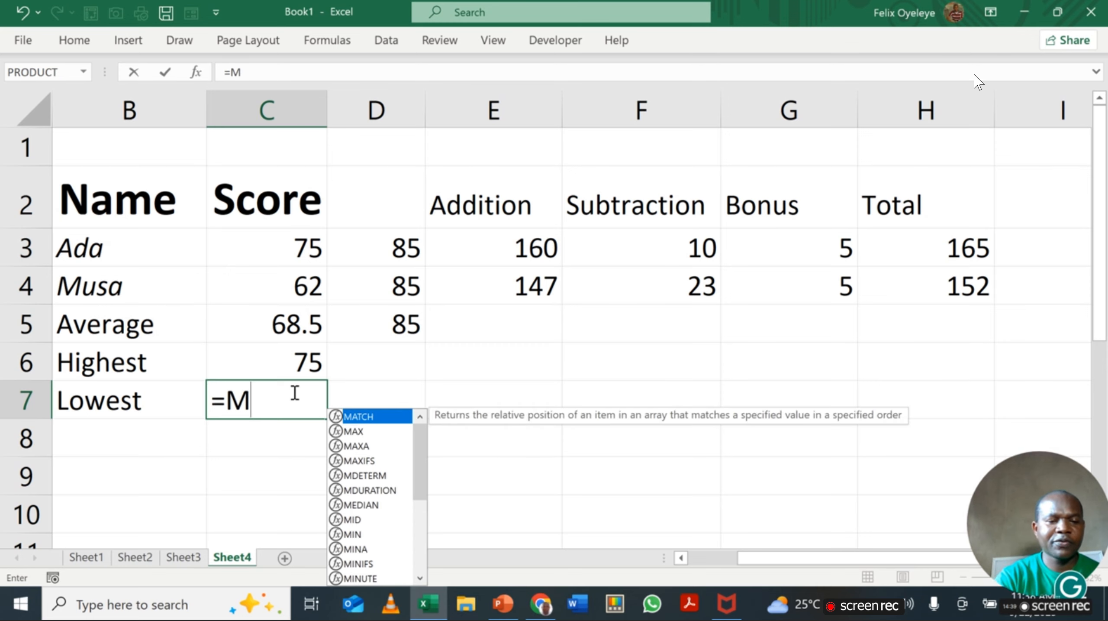
{"action": "type", "text": "in"}
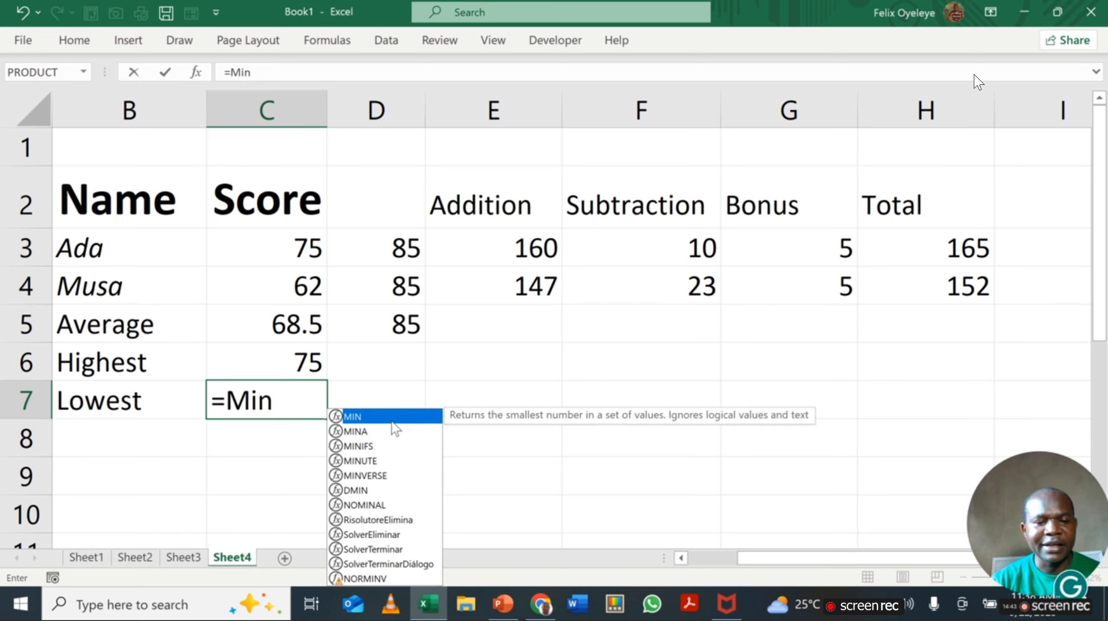
{"action": "double_click", "coordinate": [374, 417]}
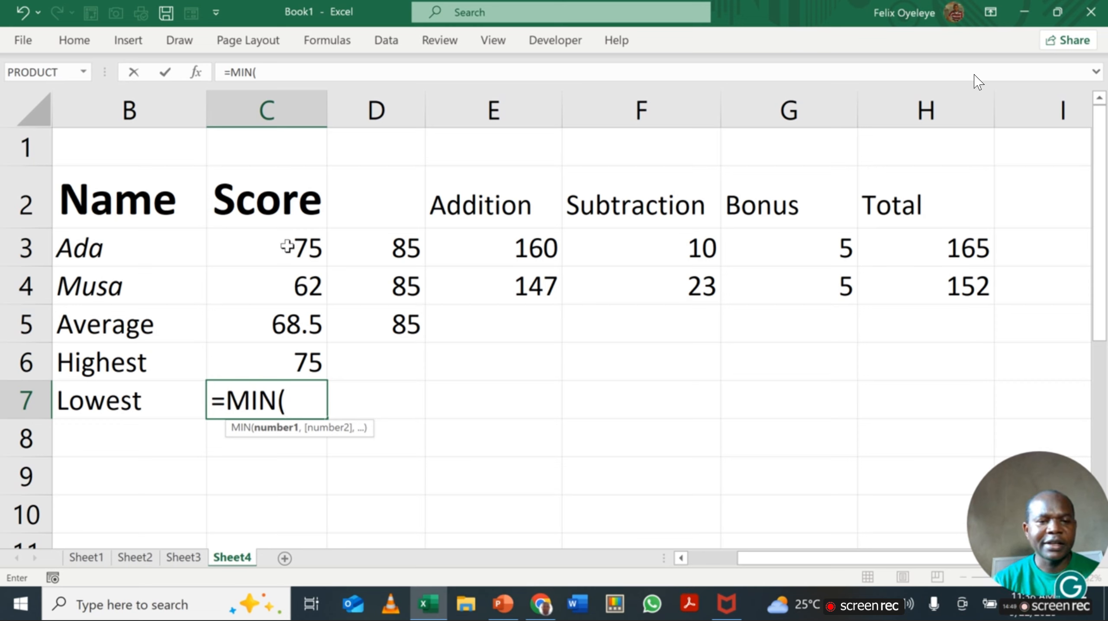
{"action": "left_click_drag", "start_coordinate": [286, 247], "coordinate": [289, 291]}
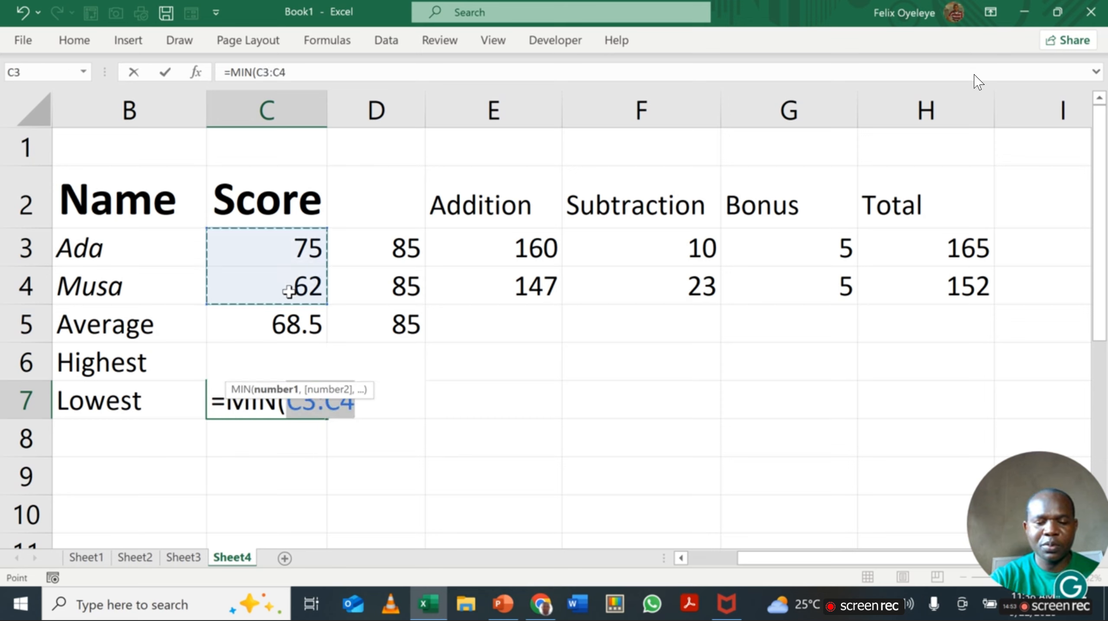
{"action": "type", "text": ")"}
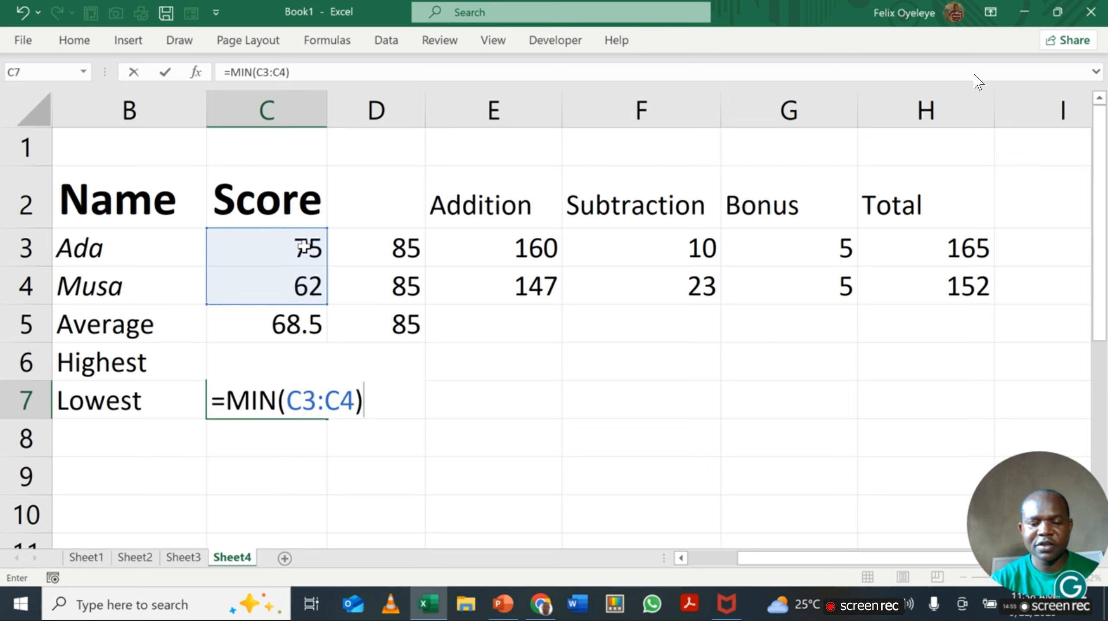
{"action": "key", "text": "Return"}
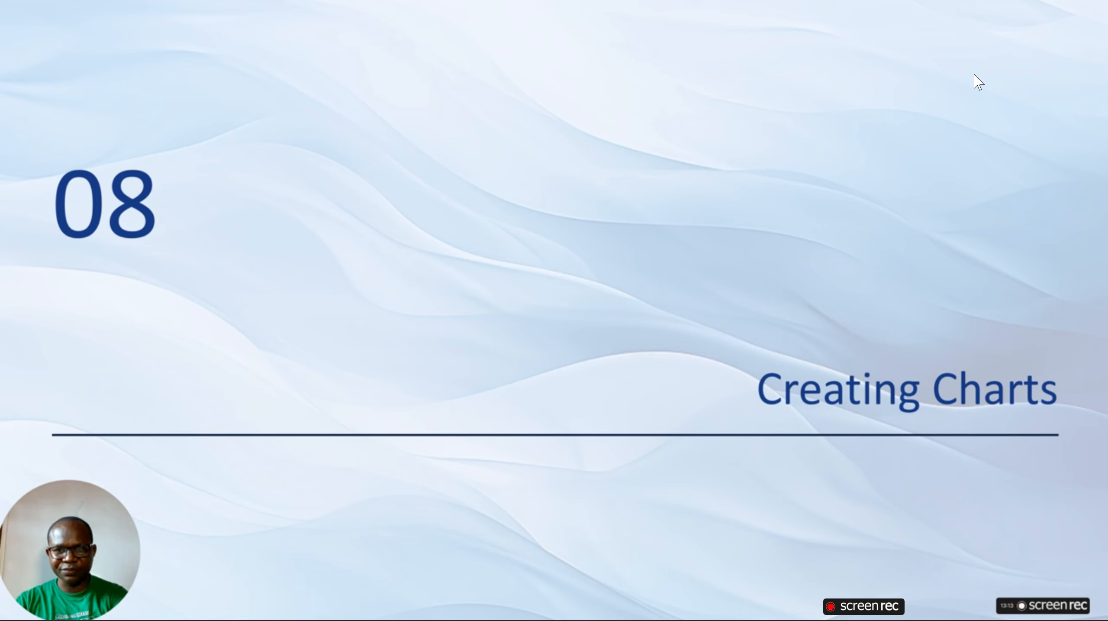
{"action": "key", "text": "Right"}
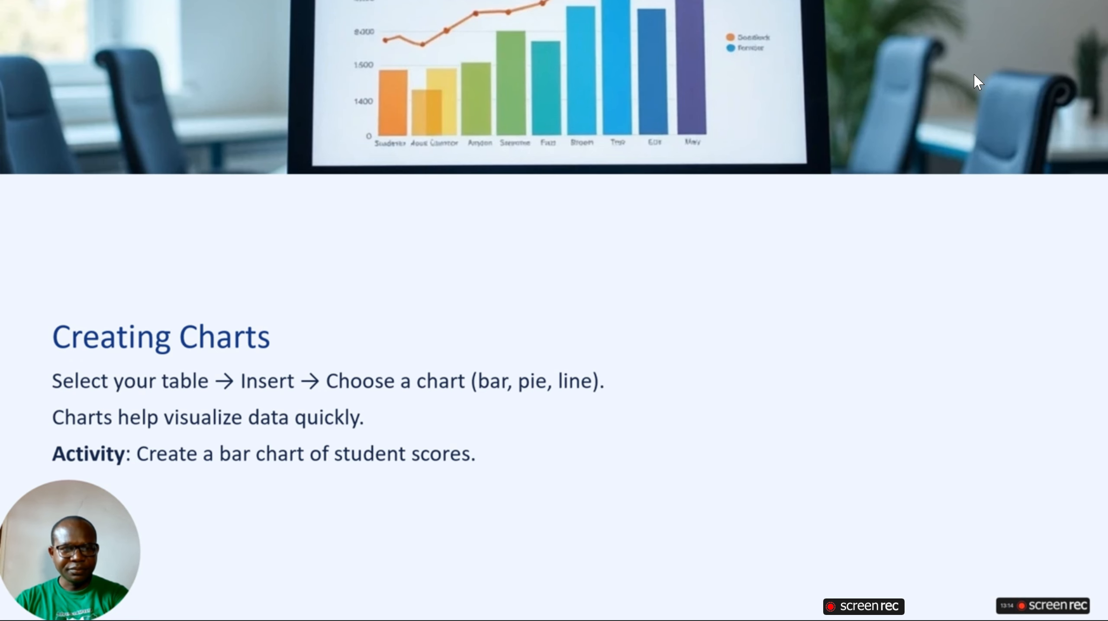